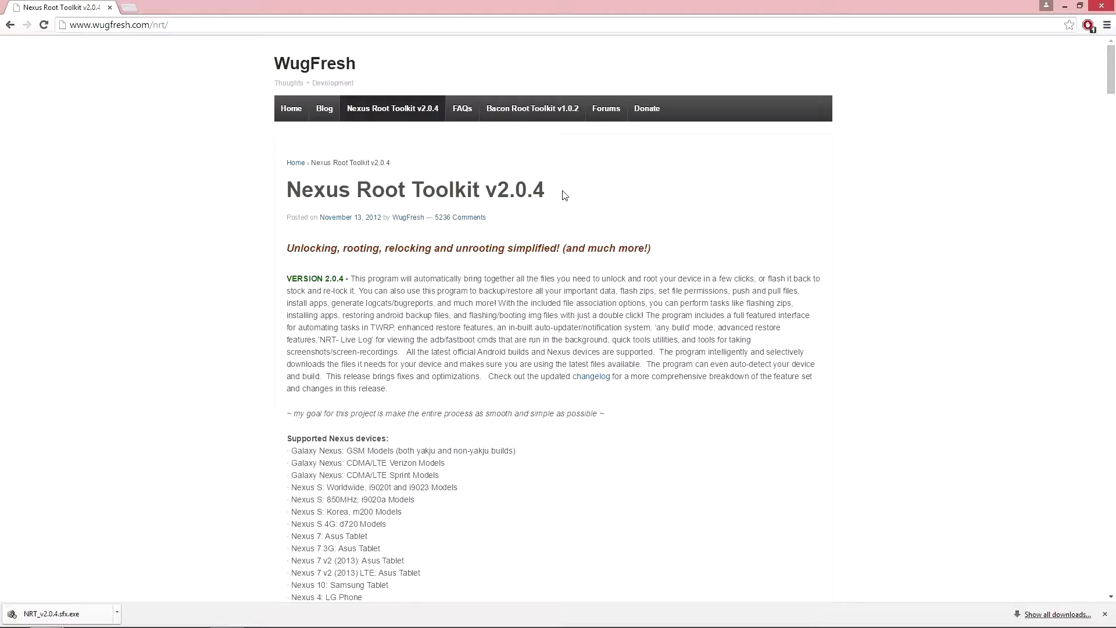
- Go to the WugFresh Download section and follow the NRT_v2.0.4.sfx.exe AndroidFileHost link
scroll(258, 329, "down", 4)
scroll(258, 328, "down", 5)
scroll(256, 324, "down", 6)
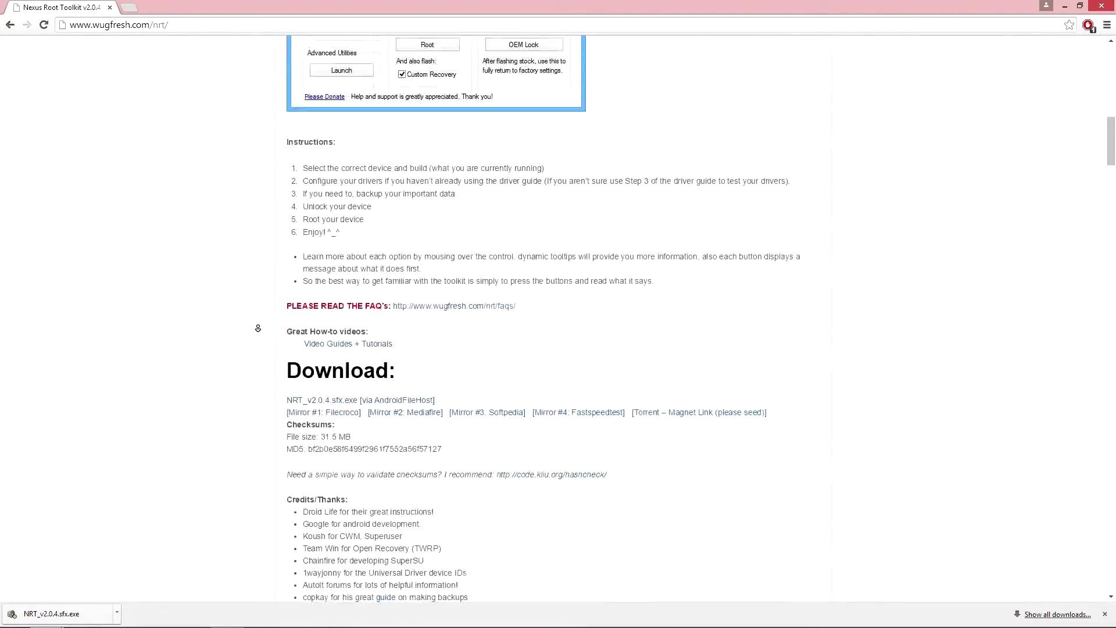
scroll(273, 308, "down", 2)
left_click(300, 278)
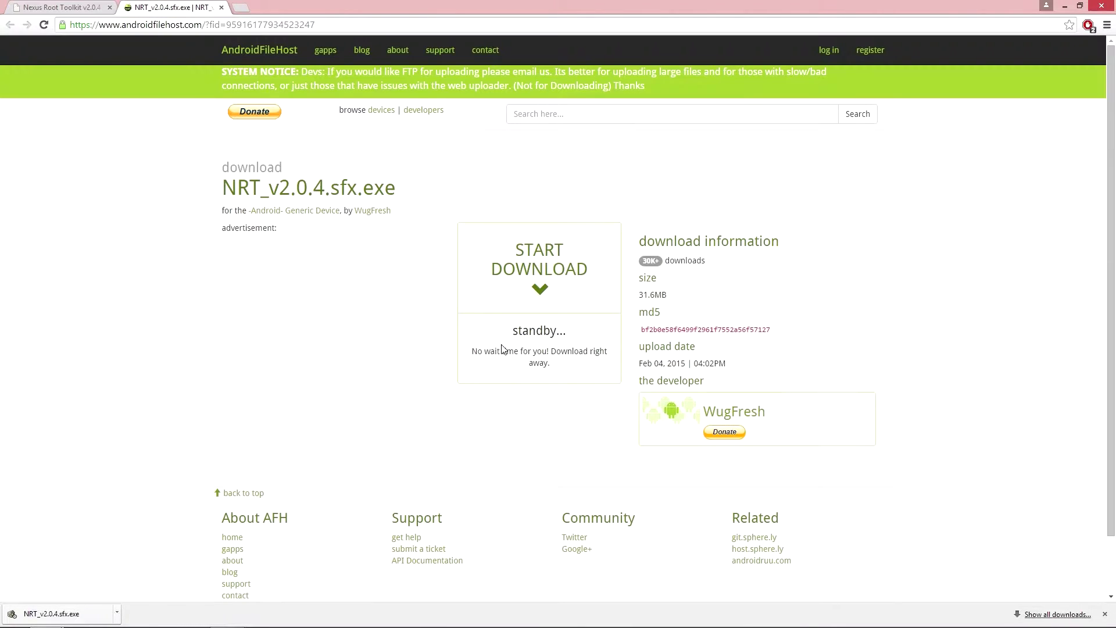
- Start the NRT_v2.0.4.sfx.exe installer download from the AndroidFileHost page
scroll(436, 350, "down", 4)
left_click(437, 386)
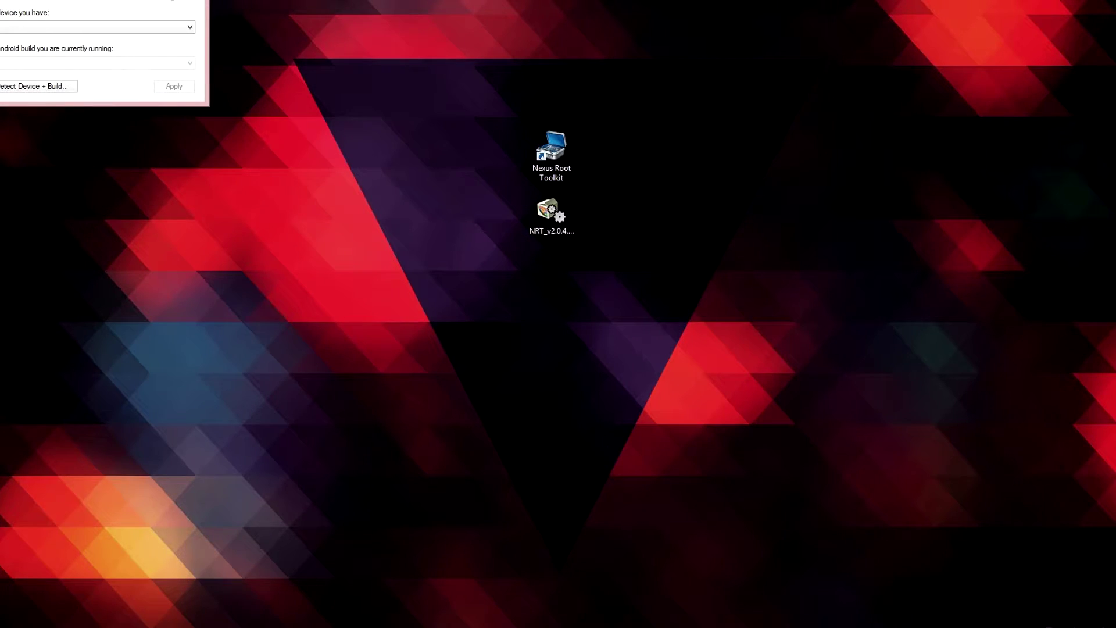
- Choose Nexus 6 (Moto XT1100, XT1103) with the SHAMU Android 5.0.1 LRX22C build and apply it
left_click_drag(550, 193, 576, 180)
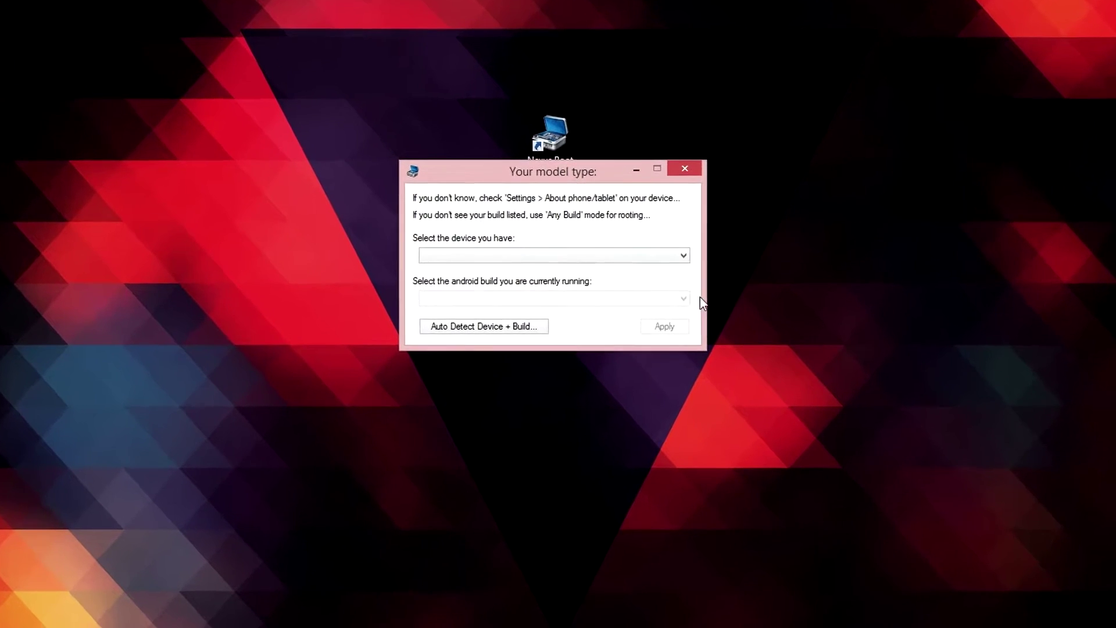
left_click(683, 255)
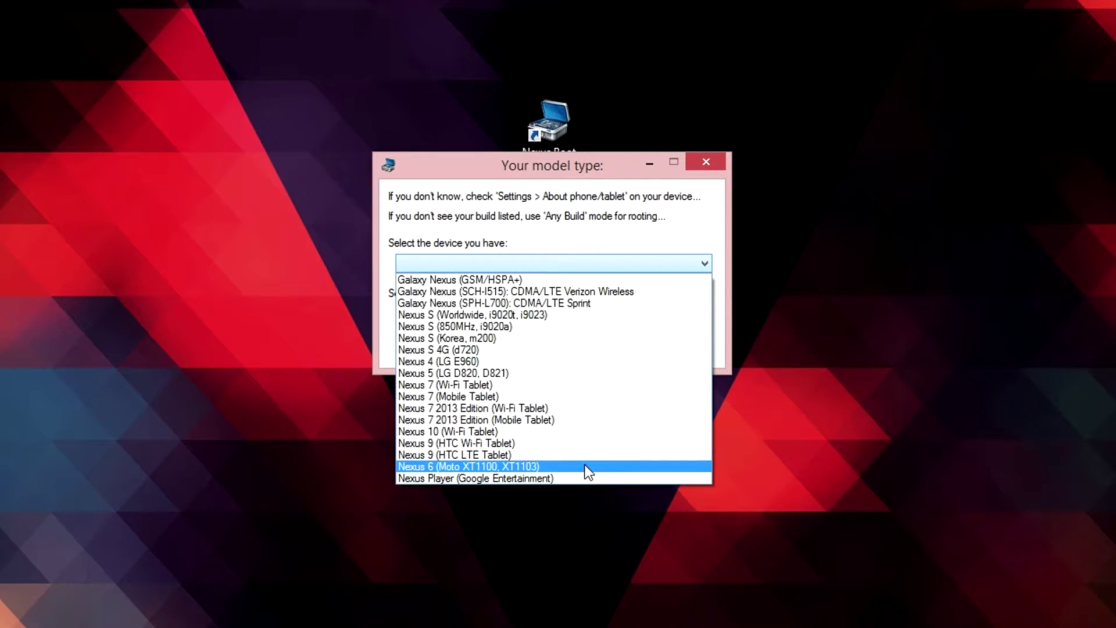
left_click(587, 467)
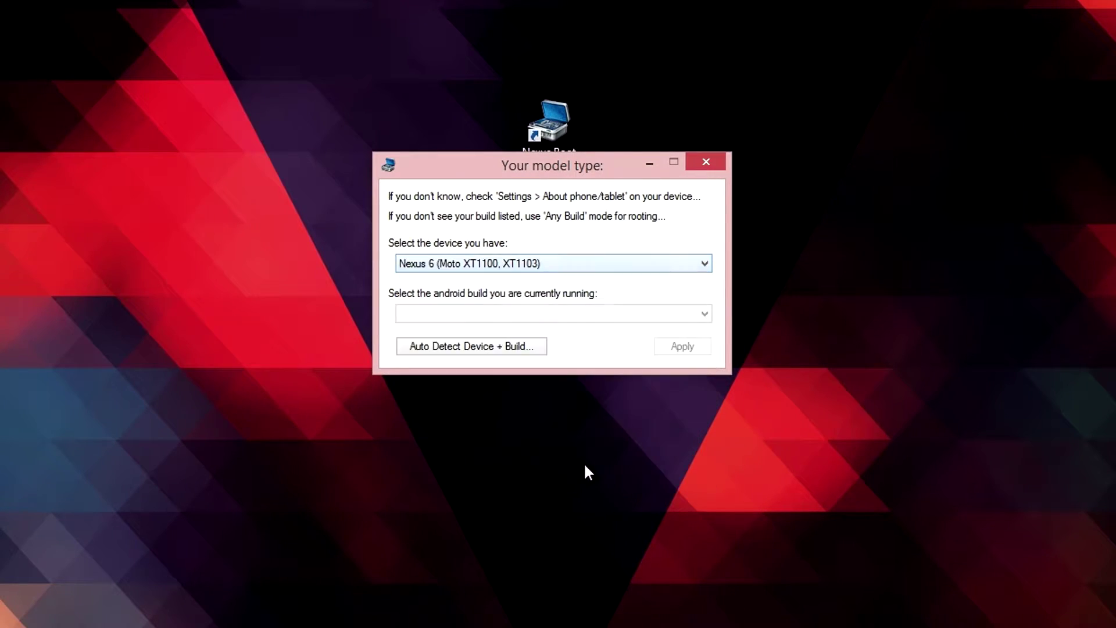
left_click(617, 314)
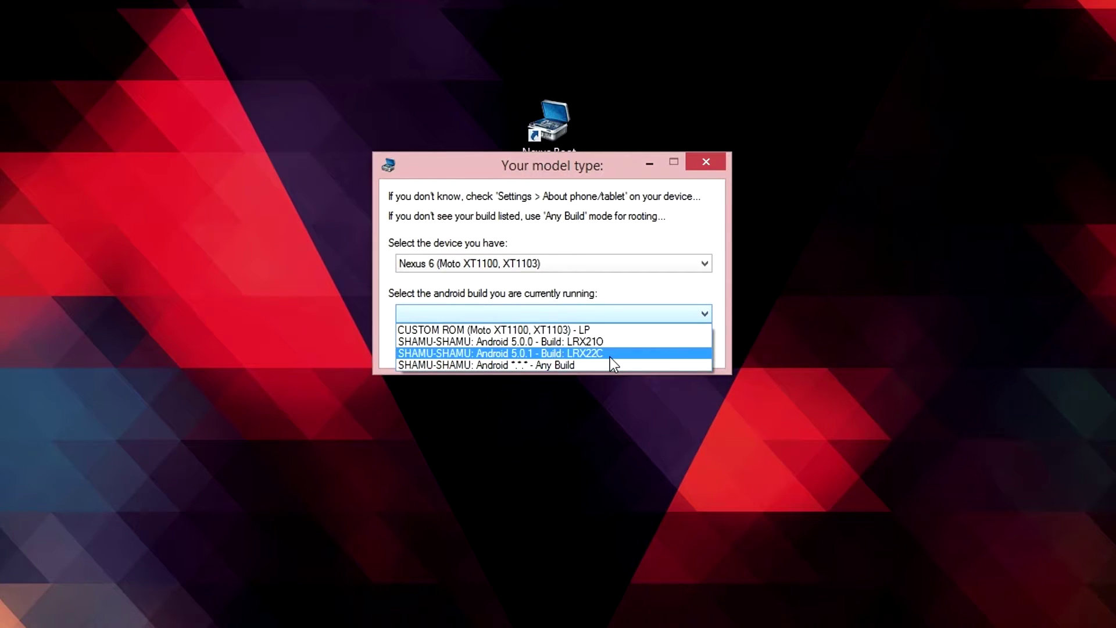
left_click(609, 354)
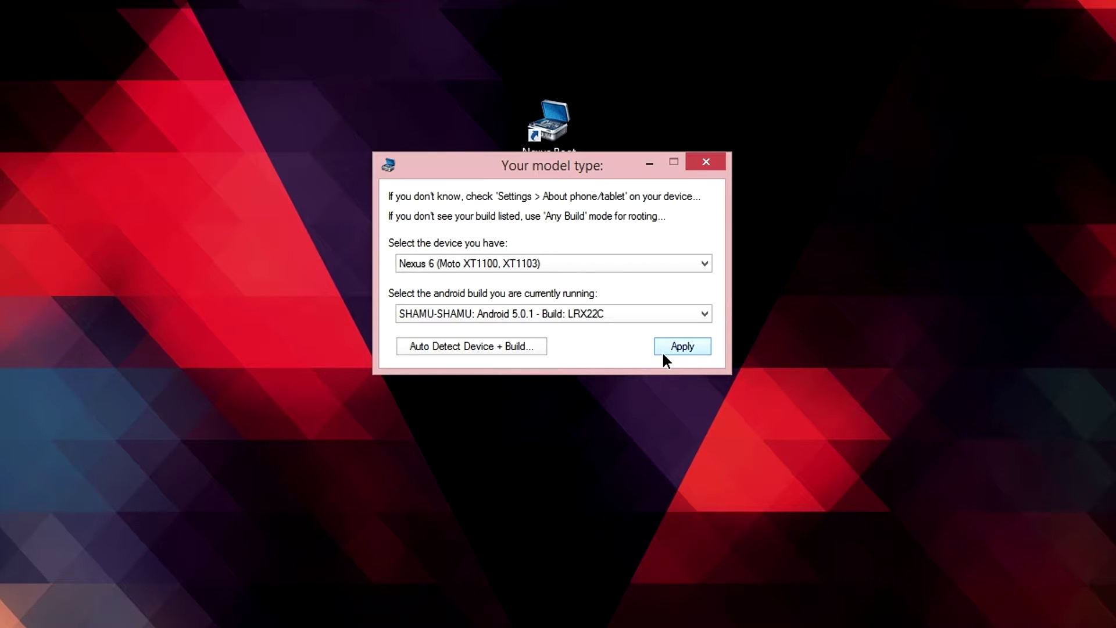
left_click(661, 351)
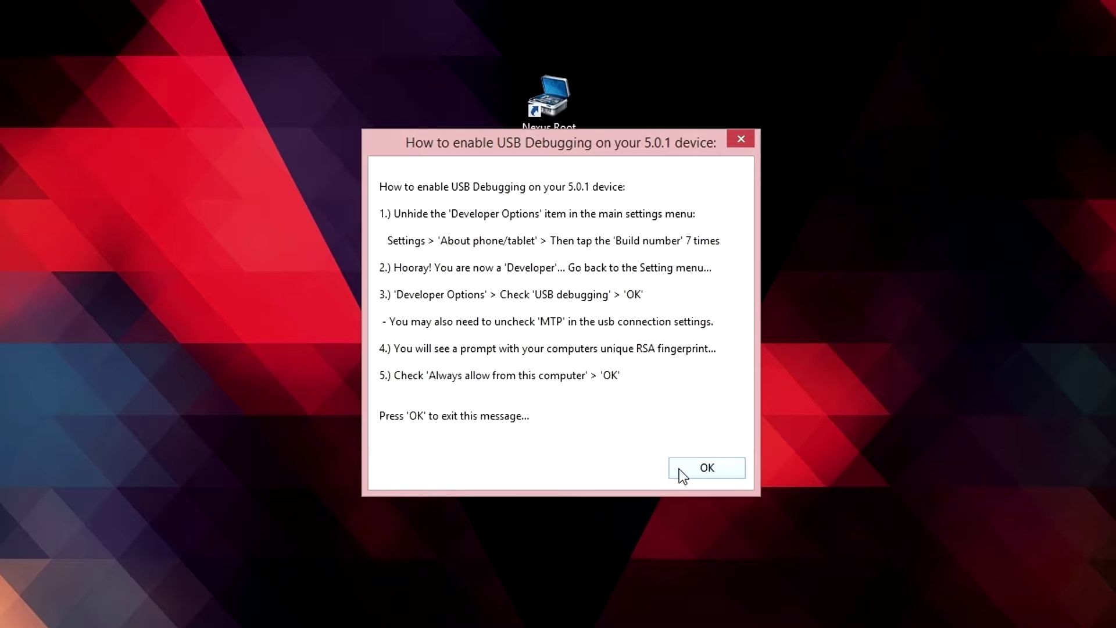
- Dismiss the How to enable USB Debugging instructions with OK
left_click(679, 469)
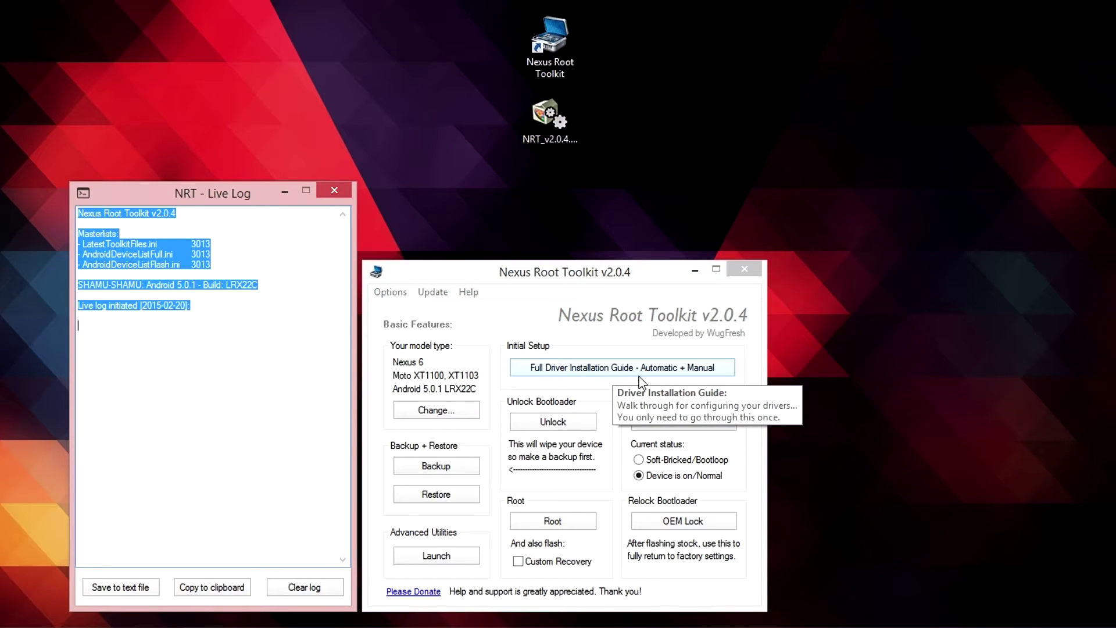
- Install the Google ADB/Fastboot drivers from Step 3 of the driver guide, then close the guide
left_click(638, 372)
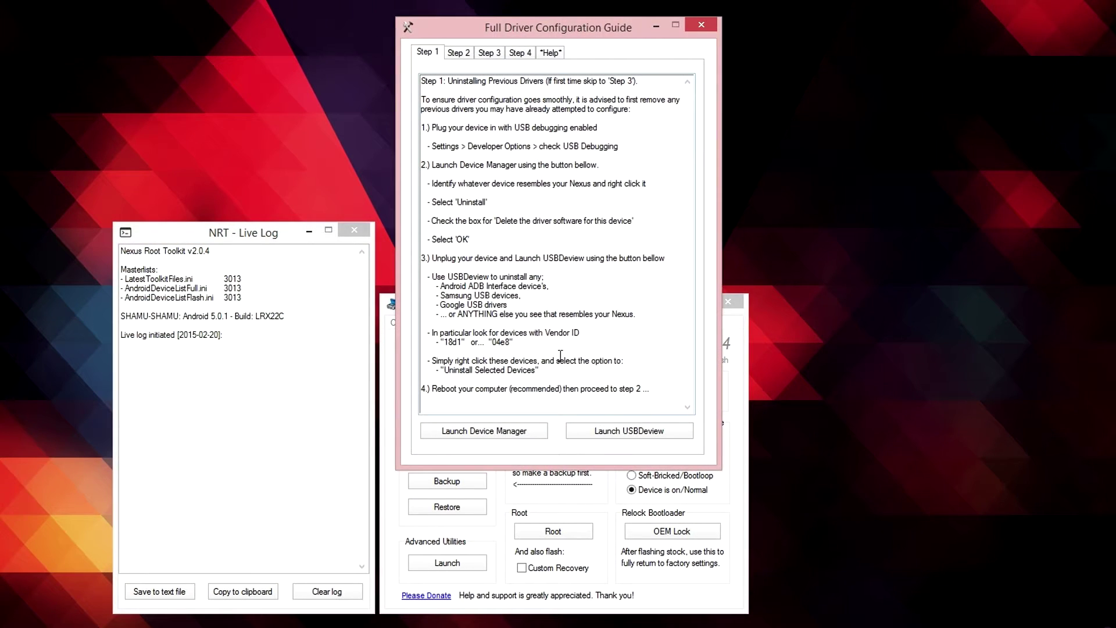
left_click(489, 54)
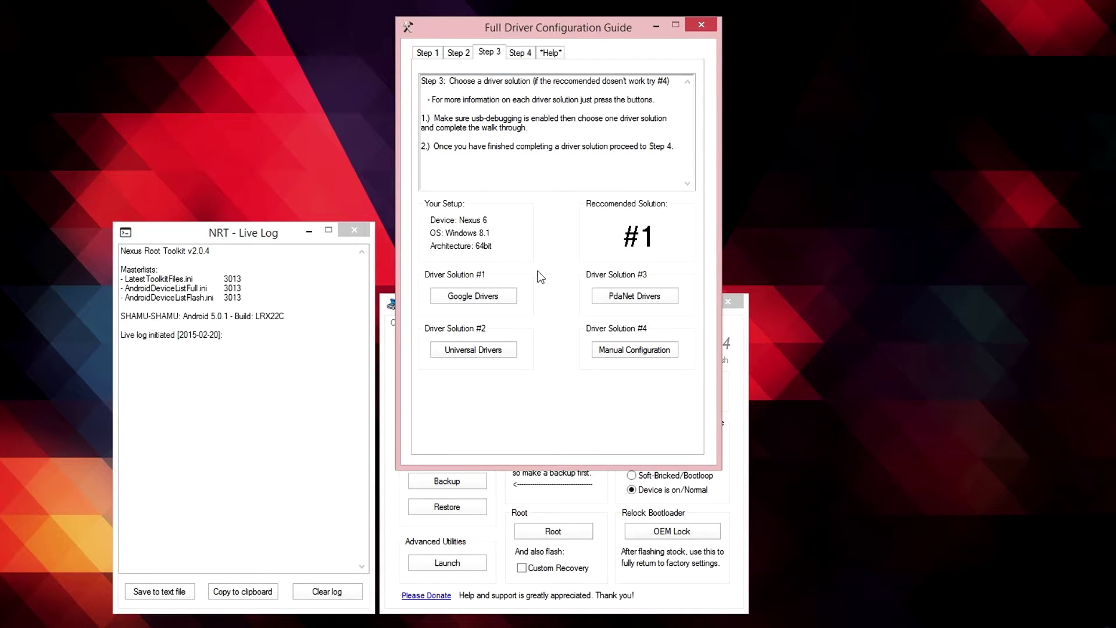
left_click(509, 299)
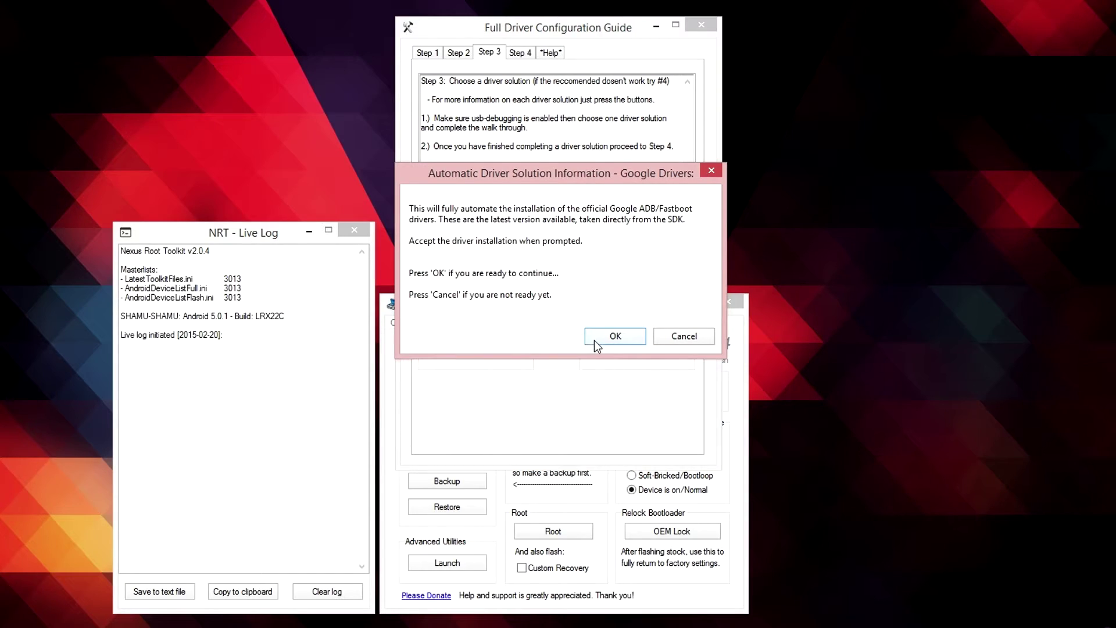
left_click(594, 338)
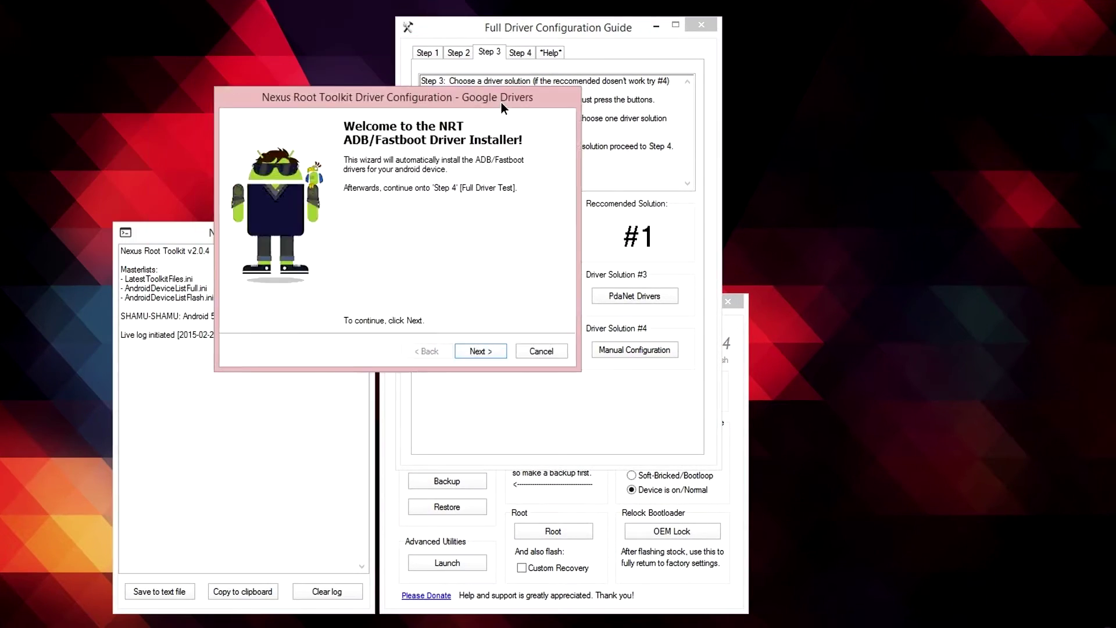
left_click_drag(501, 102, 661, 96)
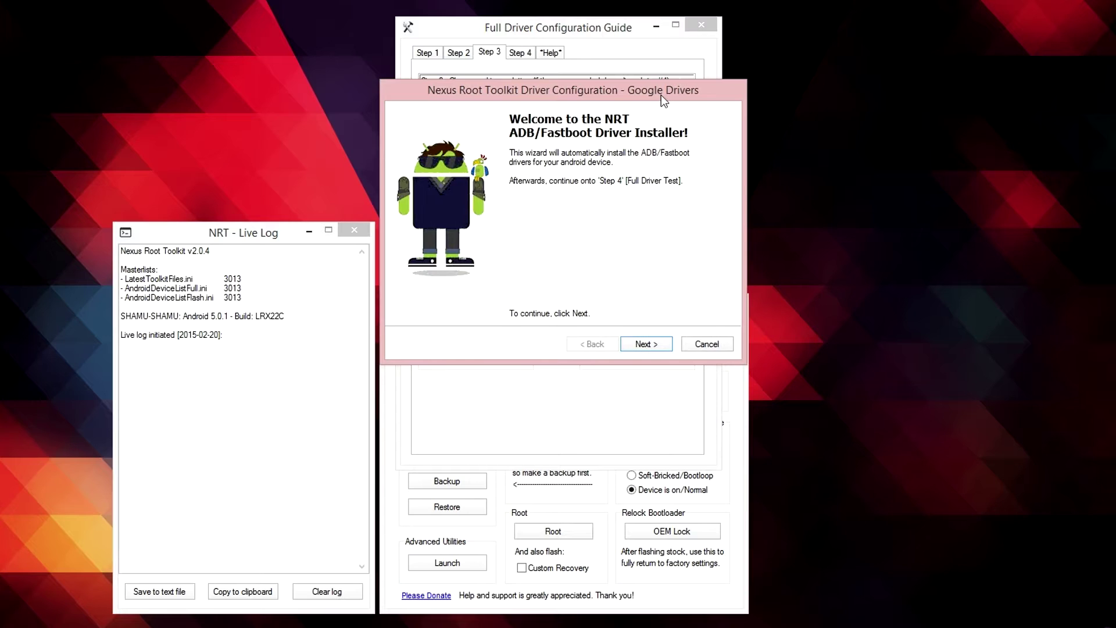
left_click(642, 344)
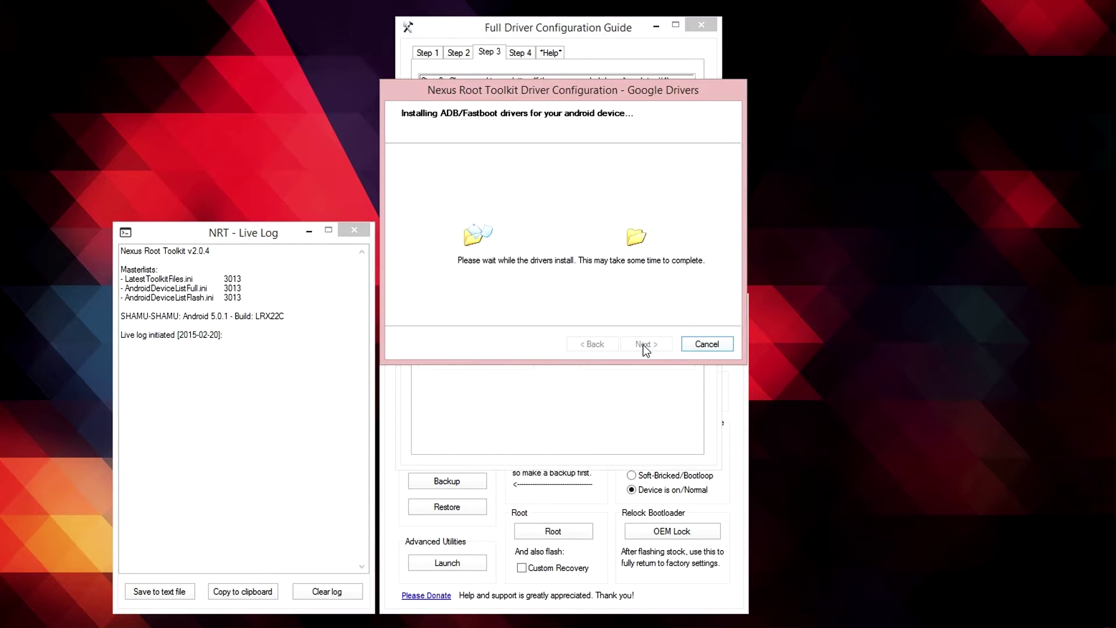
left_click(587, 294)
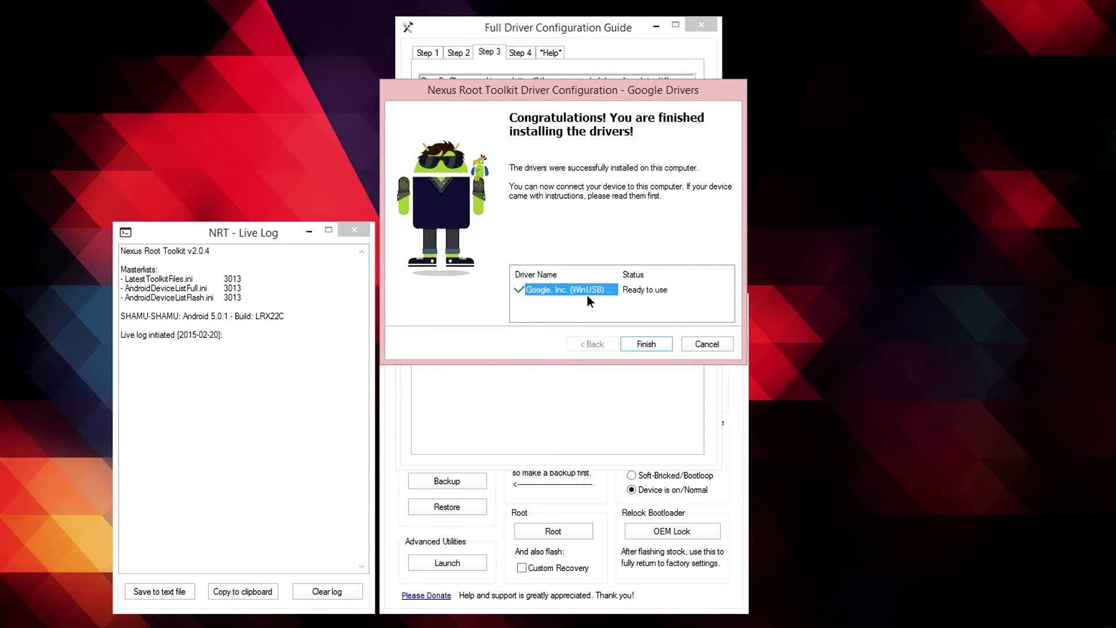
left_click(645, 347)
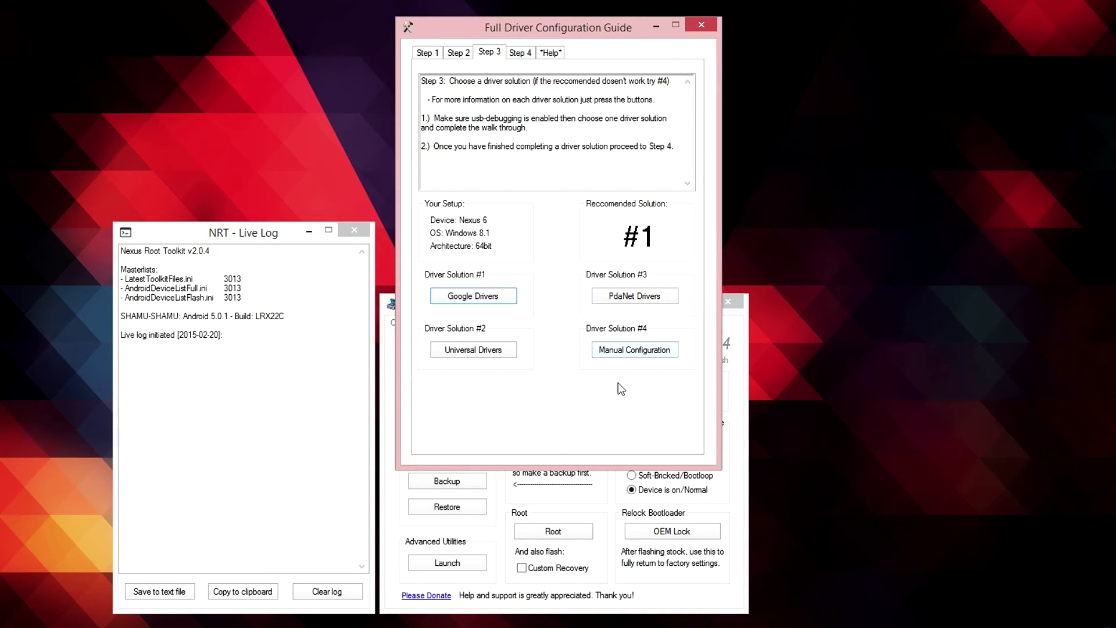
left_click(692, 26)
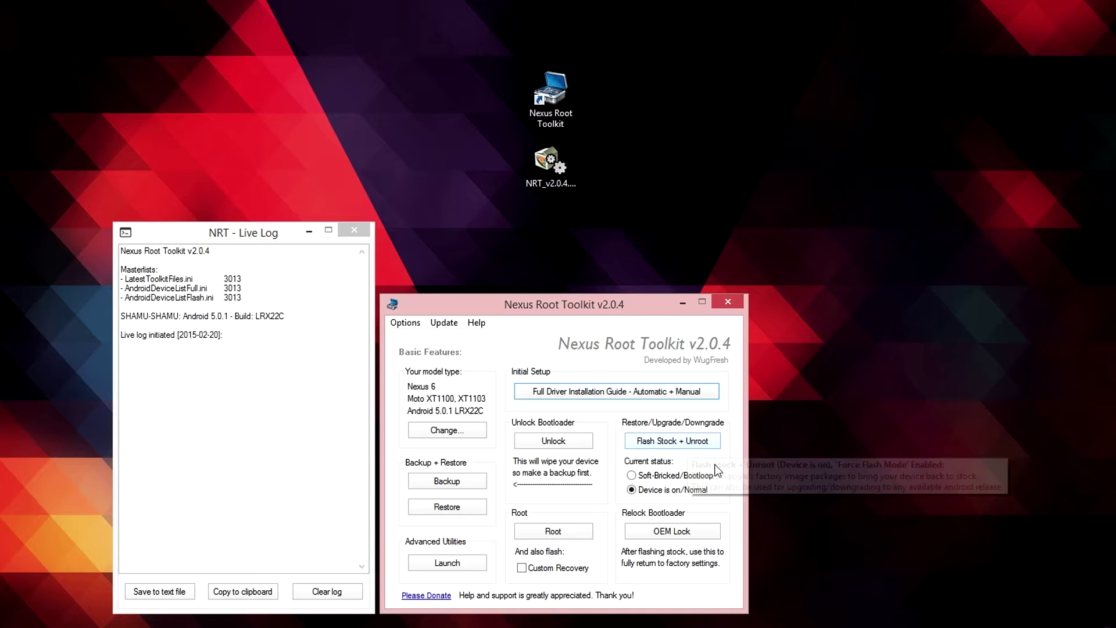
- With the device status set to Normal, start Flash Stock + Unroot and accept the wipe warning
left_click(676, 475)
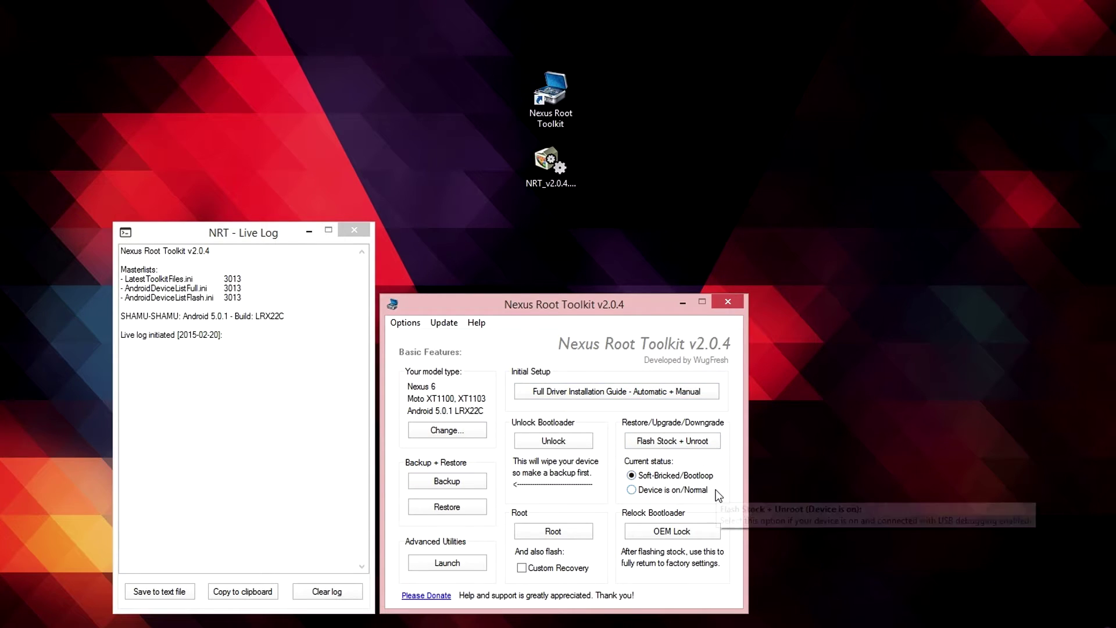
left_click(692, 490)
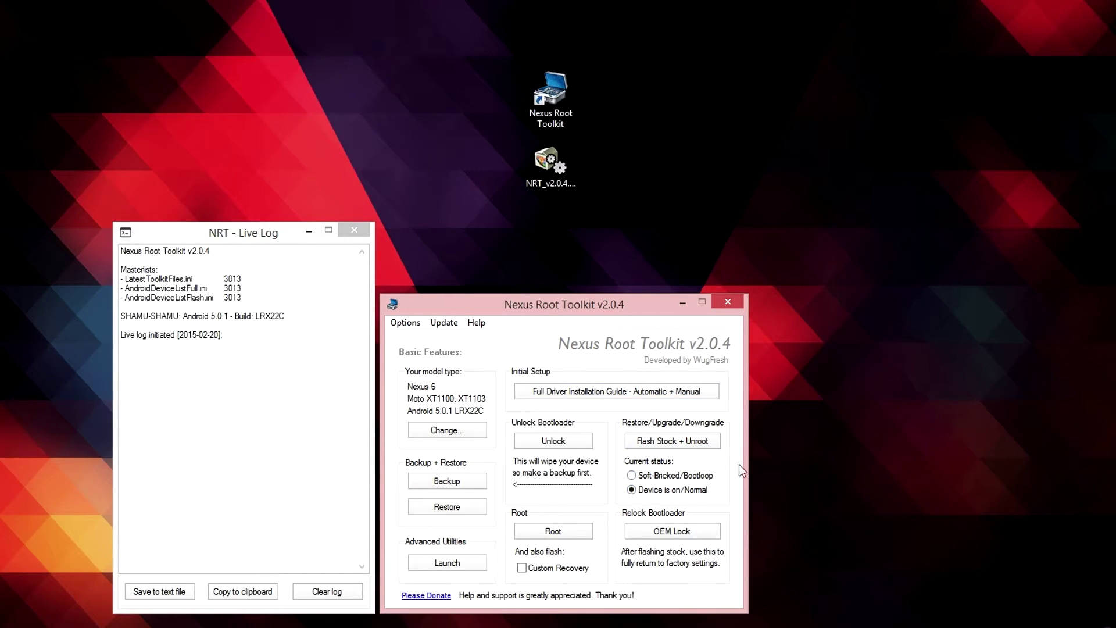
left_click(671, 447)
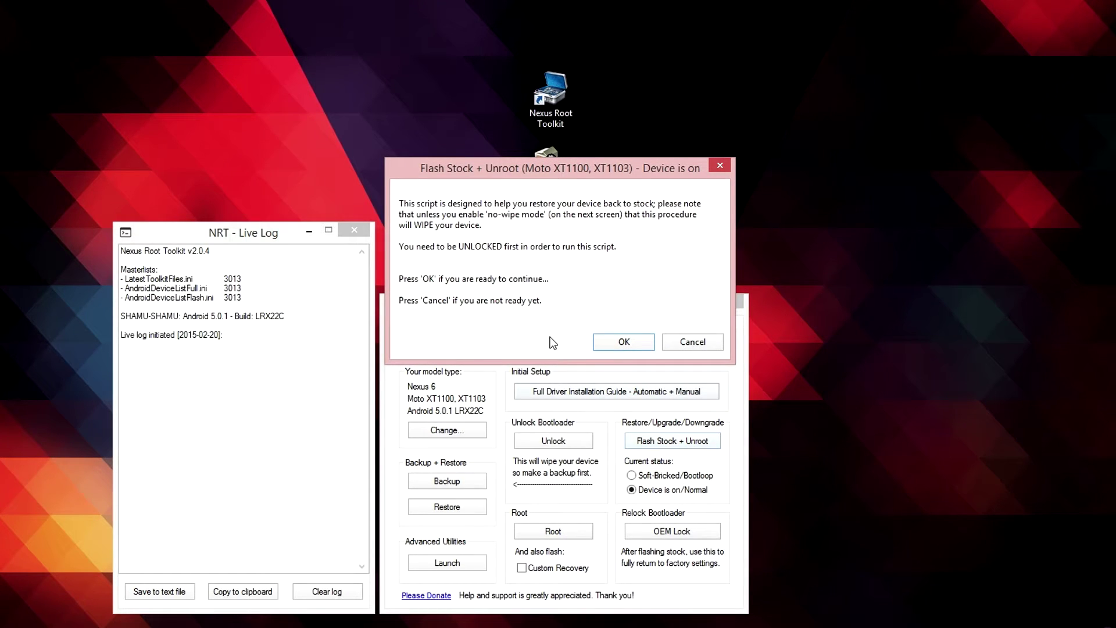
left_click(689, 341)
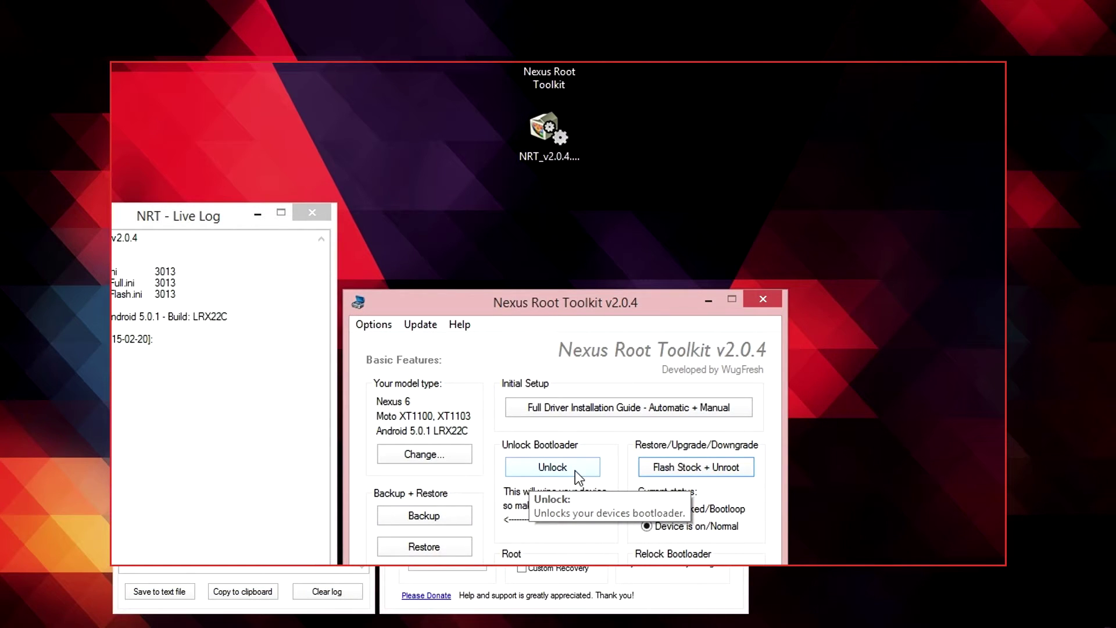
left_click(578, 469)
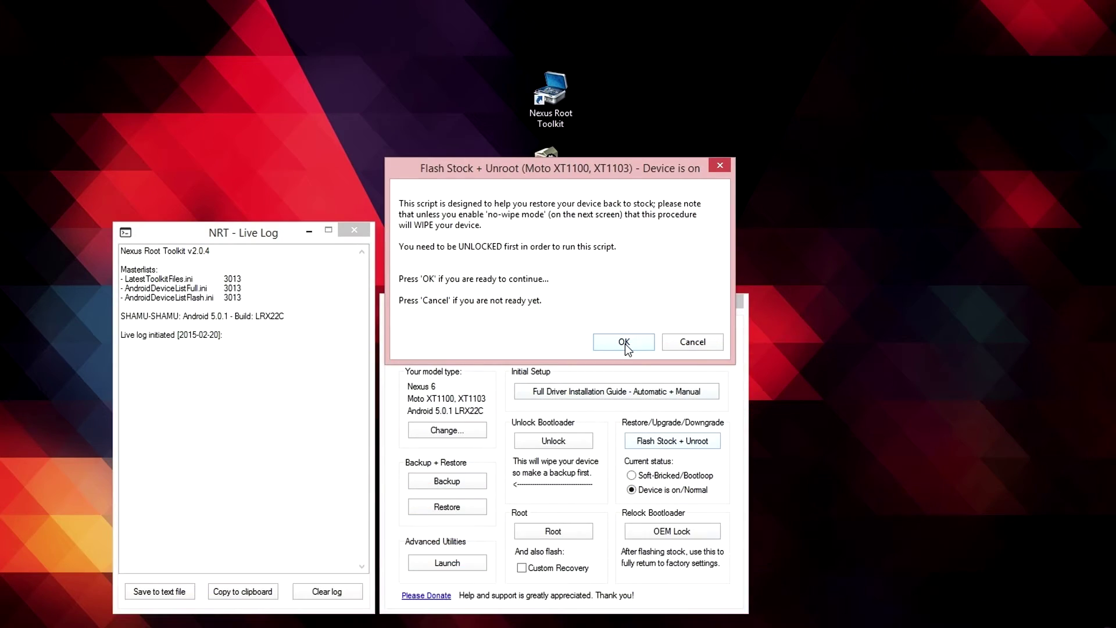
left_click(625, 342)
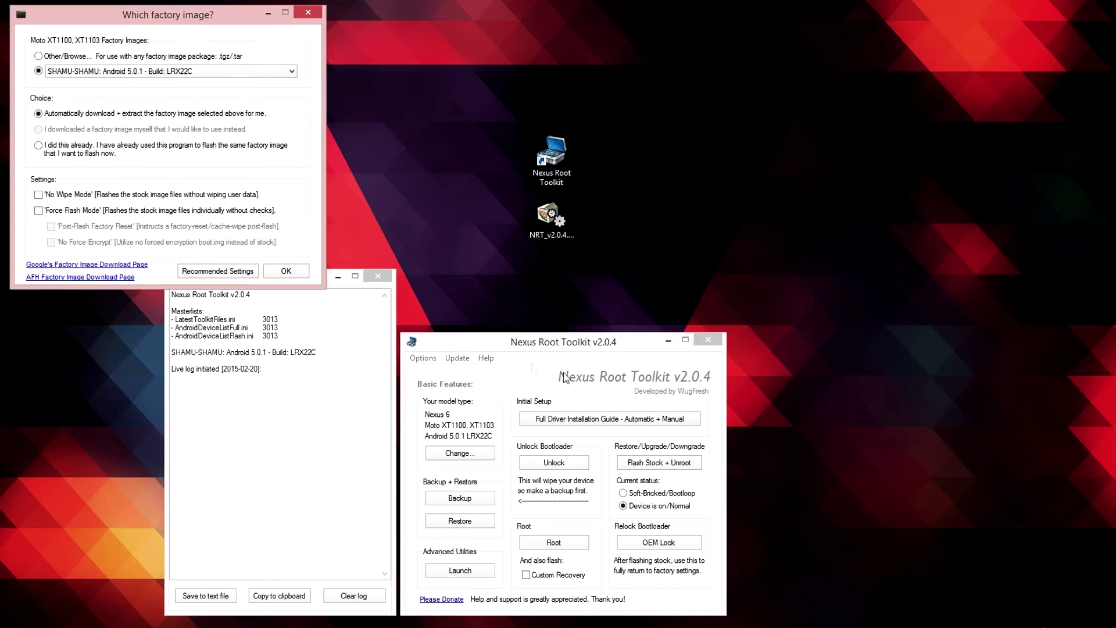
- Keep the SHAMU-SHAMU 5.0.1 LRX22C factory image and toggle the Force Flash Mode option
left_click_drag(239, 20, 640, 110)
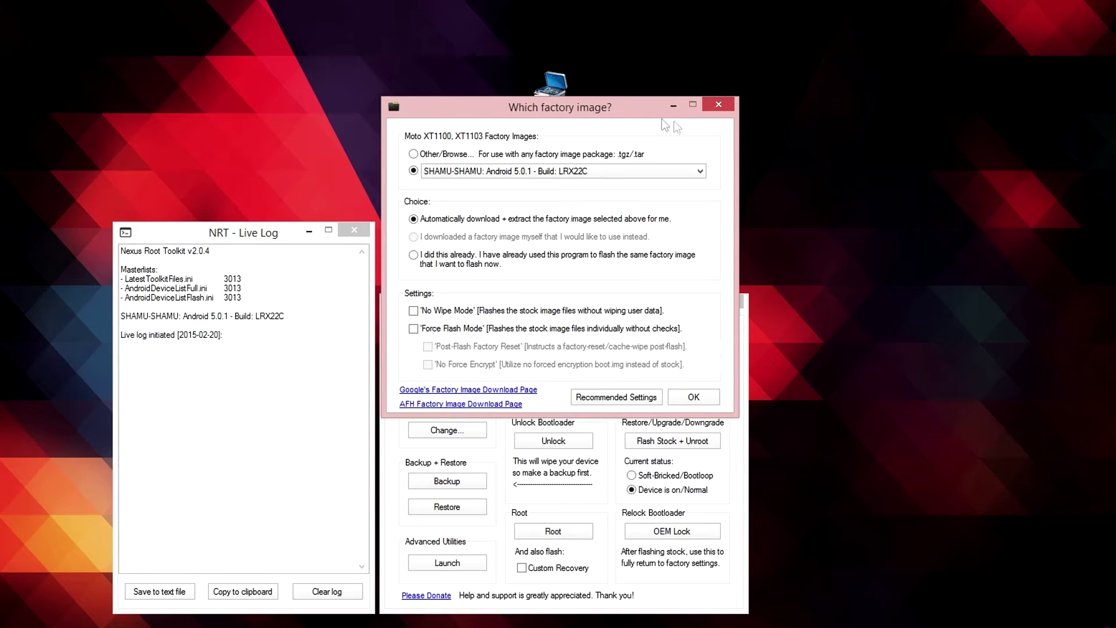
left_click(679, 172)
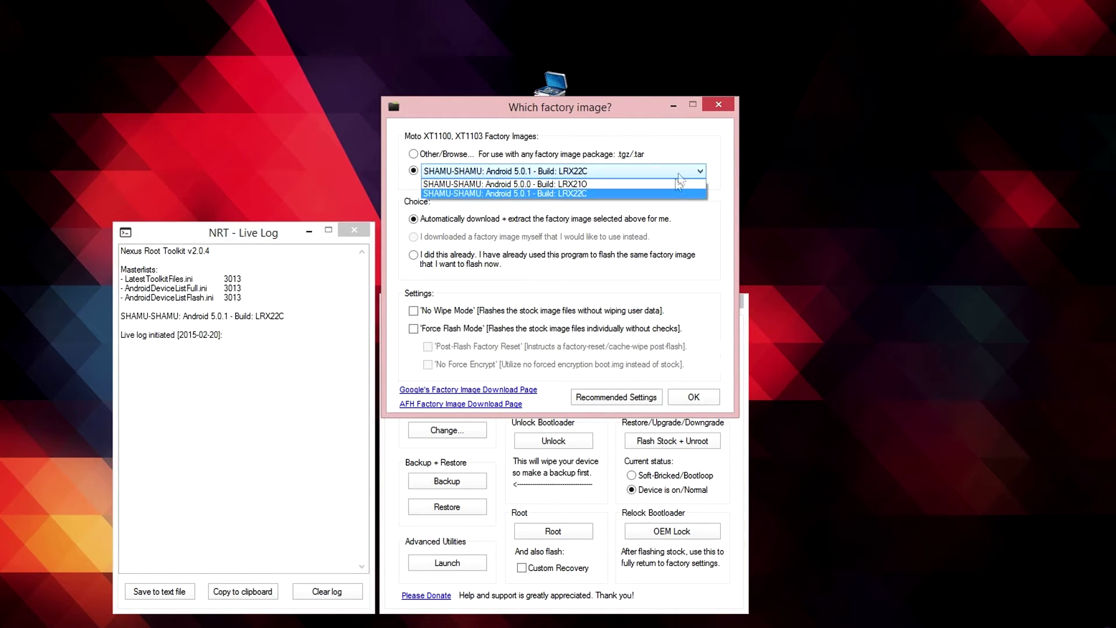
left_click(640, 196)
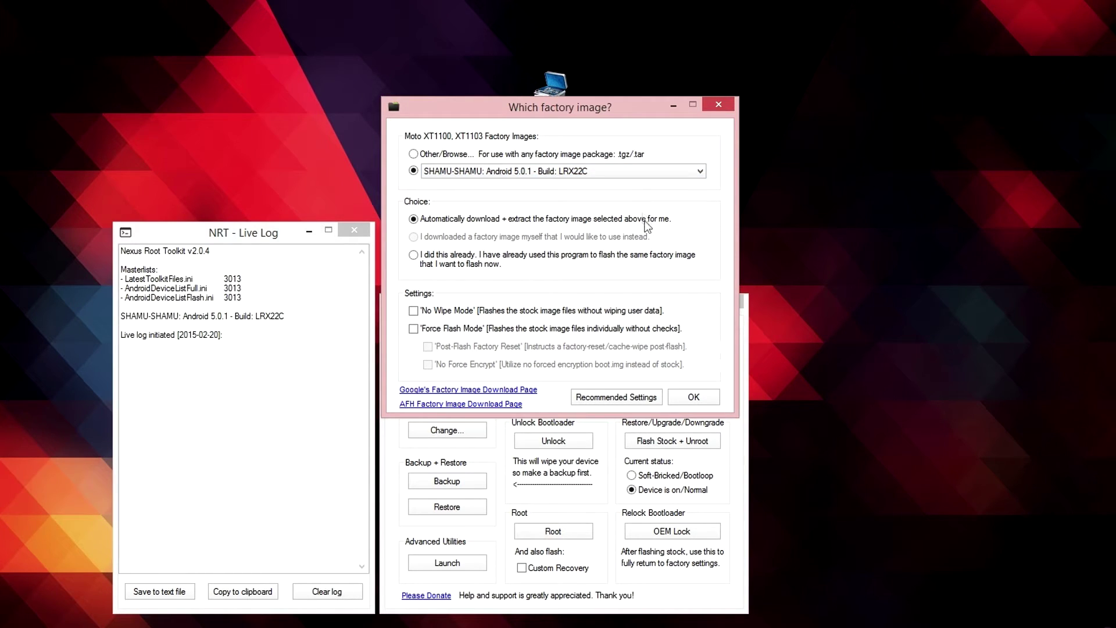
left_click(616, 397)
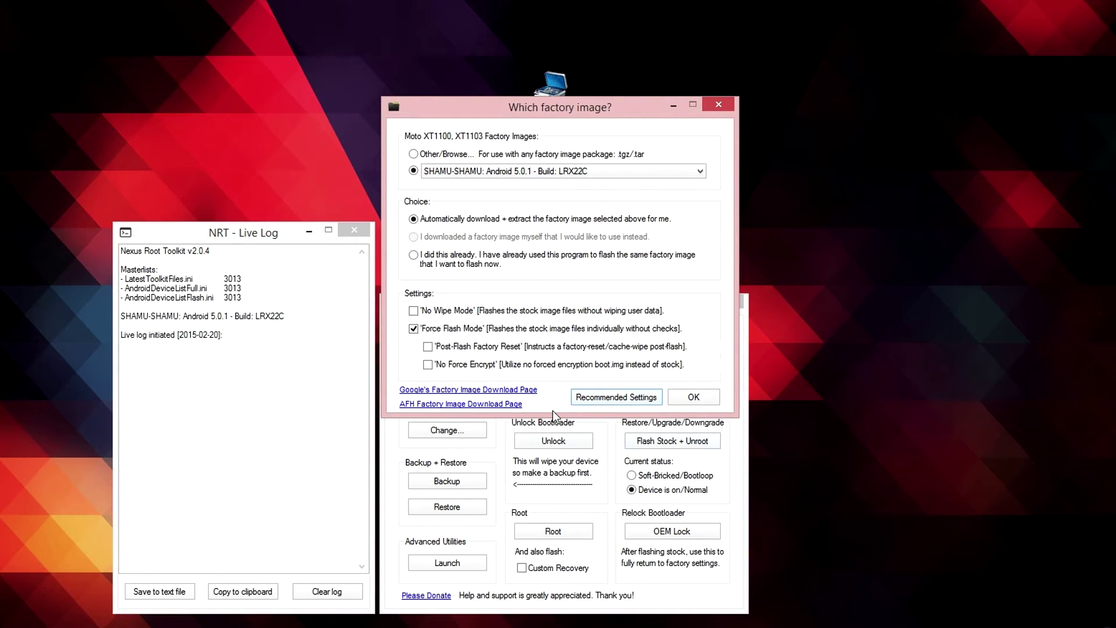
left_click(457, 329)
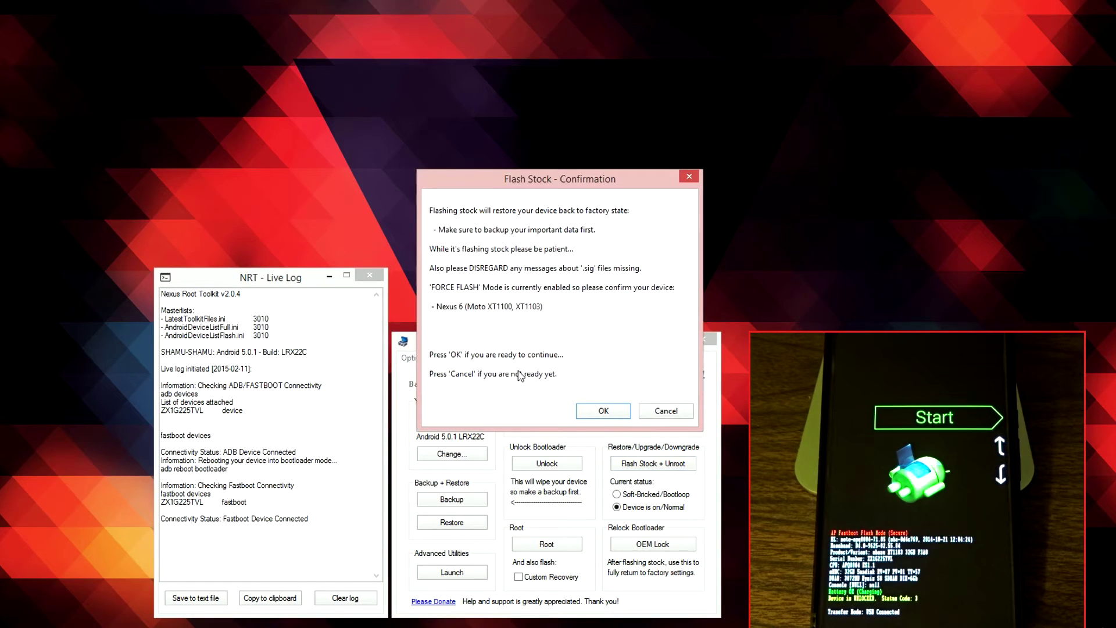
- Confirm the Flash Stock dialog so flashstock.bat flashes the LRX22C image
left_click(587, 415)
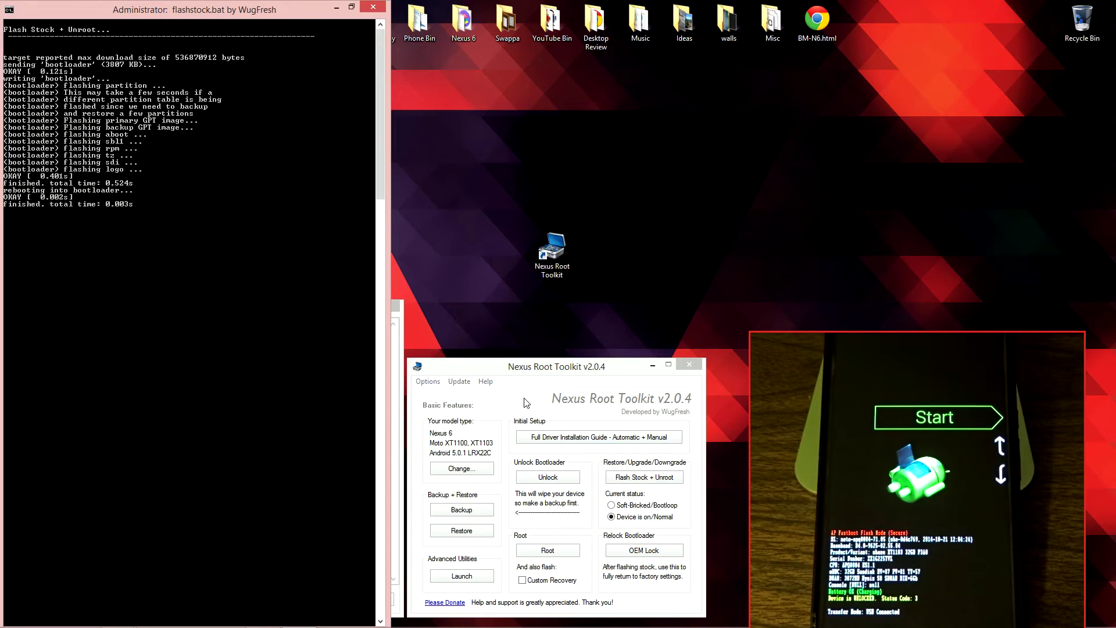